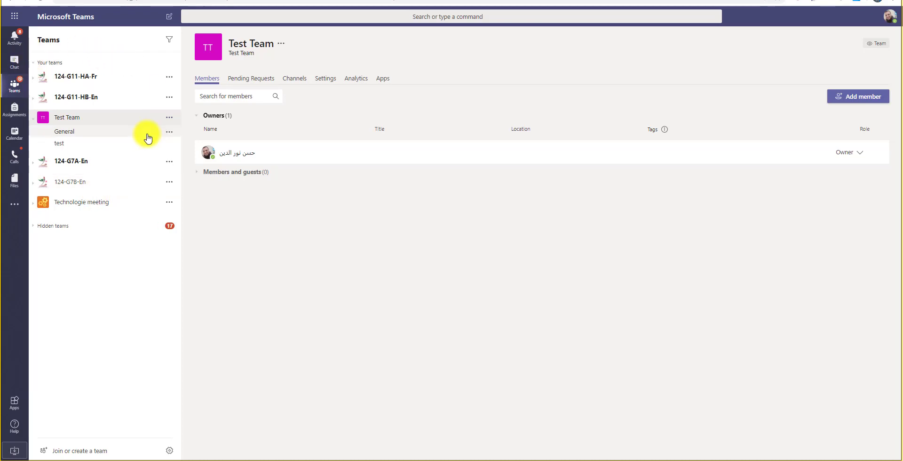
Switch the Teams view layout from list to Grid in the general settings and close the settings.
click(170, 452)
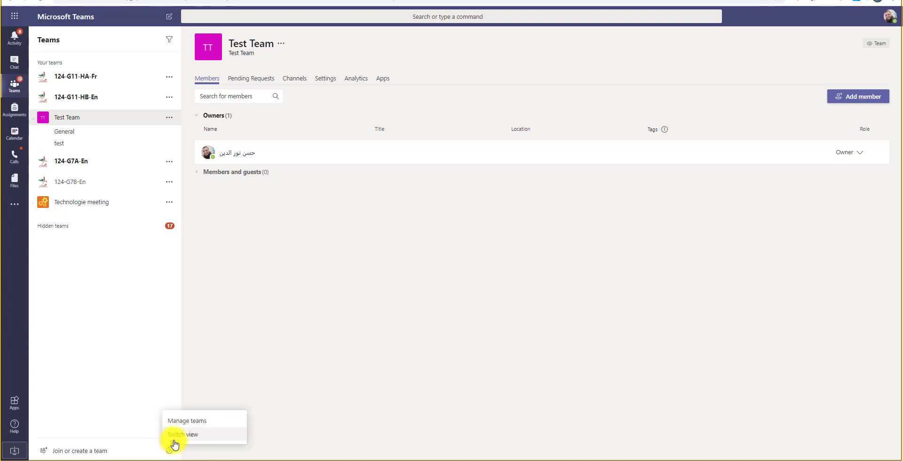
click(210, 441)
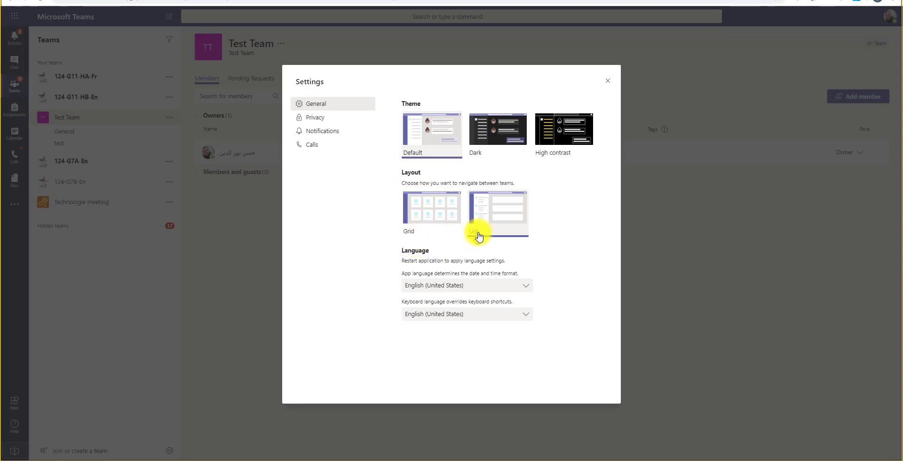
click(430, 228)
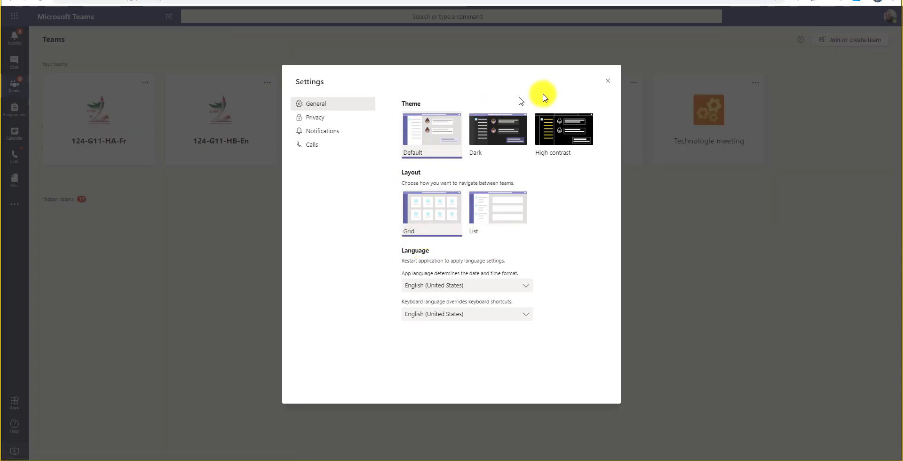
click(606, 80)
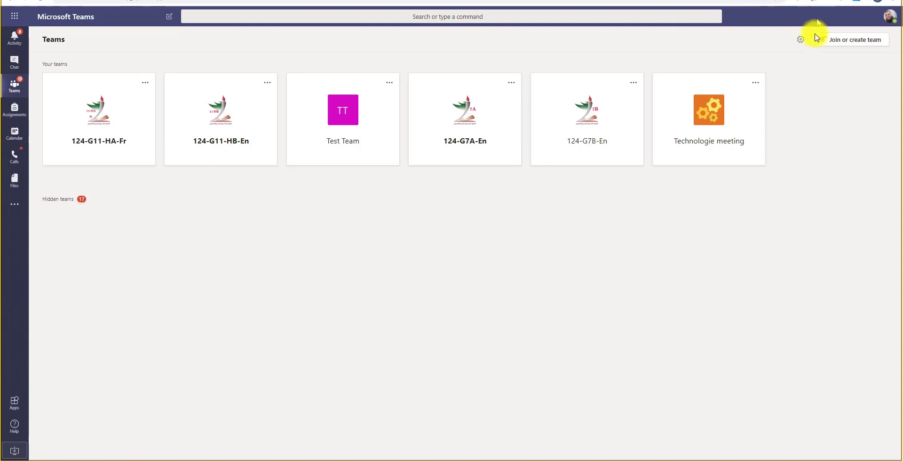
Switch the Teams view layout back to List in the general settings and close the settings.
click(800, 46)
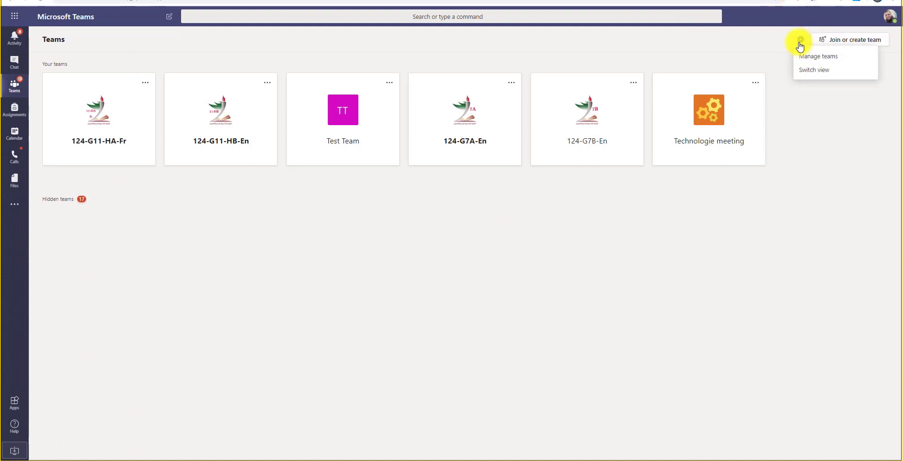
click(805, 74)
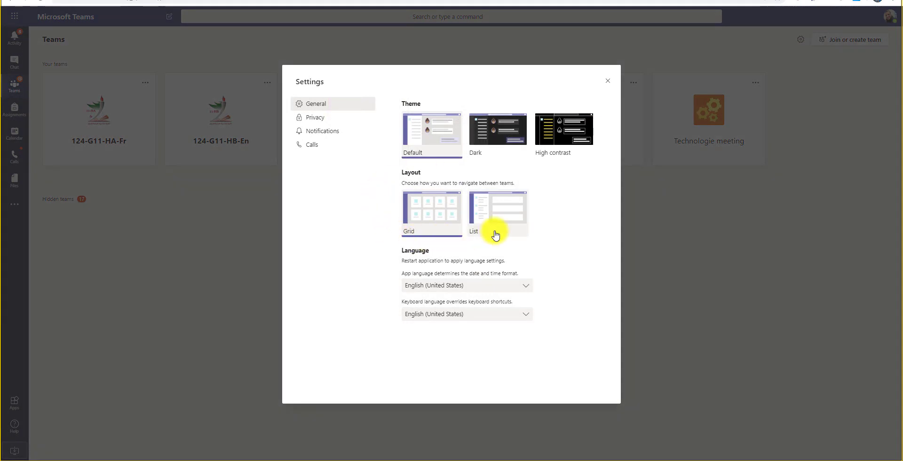
click(496, 235)
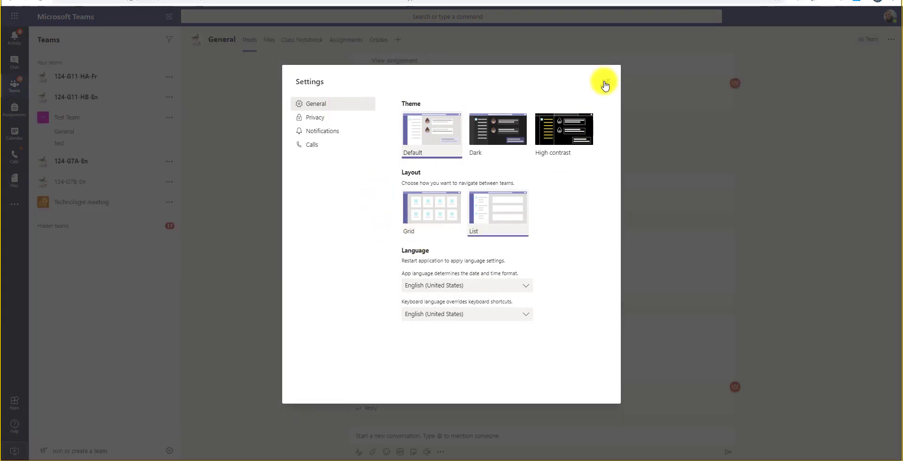
click(607, 83)
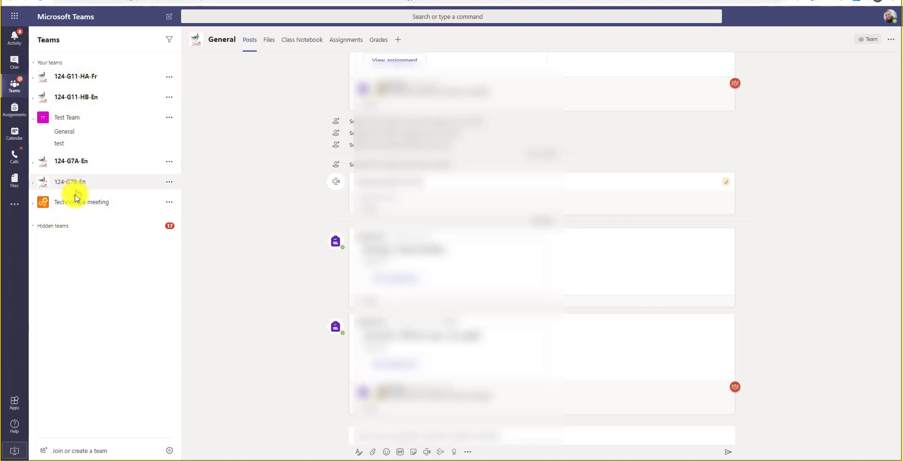
Open Test Team's General channel, and open the team's management page.
click(68, 122)
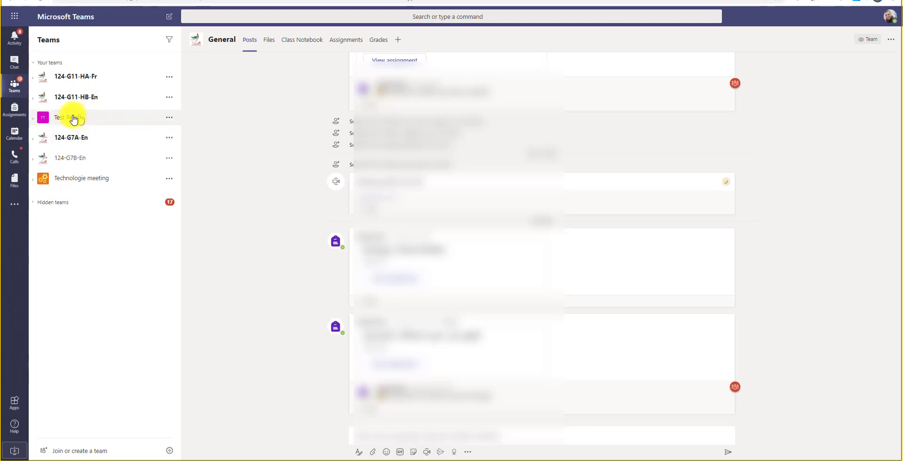
click(75, 119)
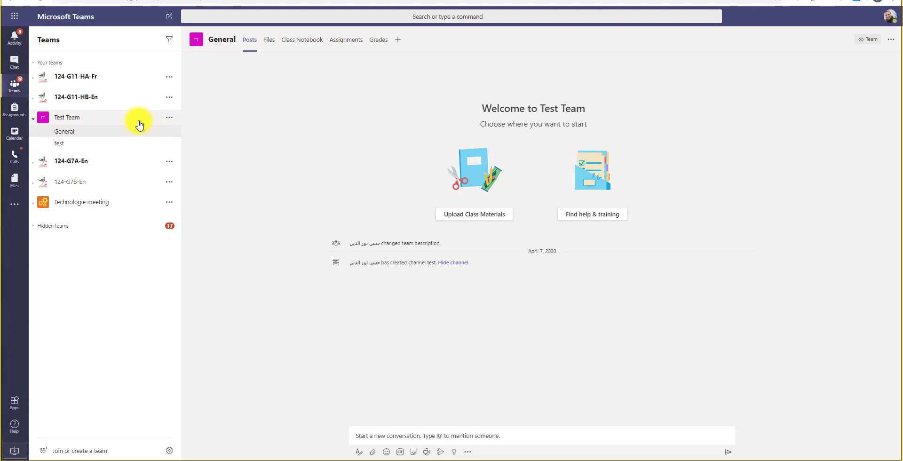
click(169, 123)
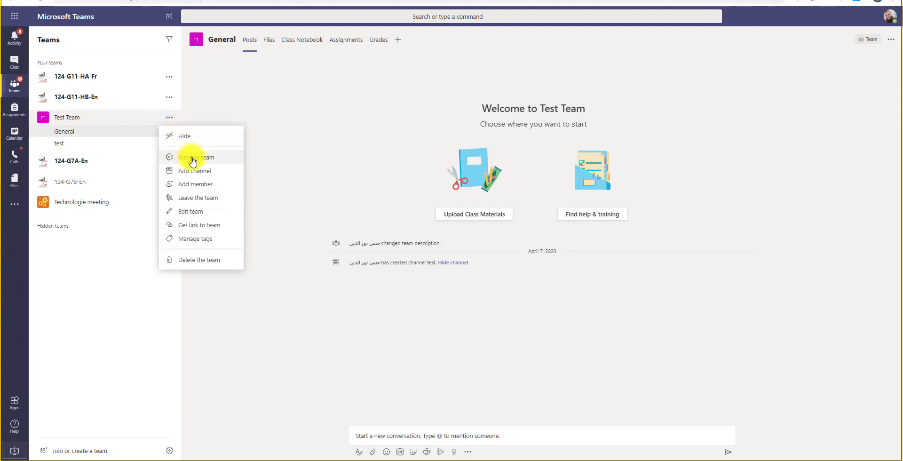
click(223, 162)
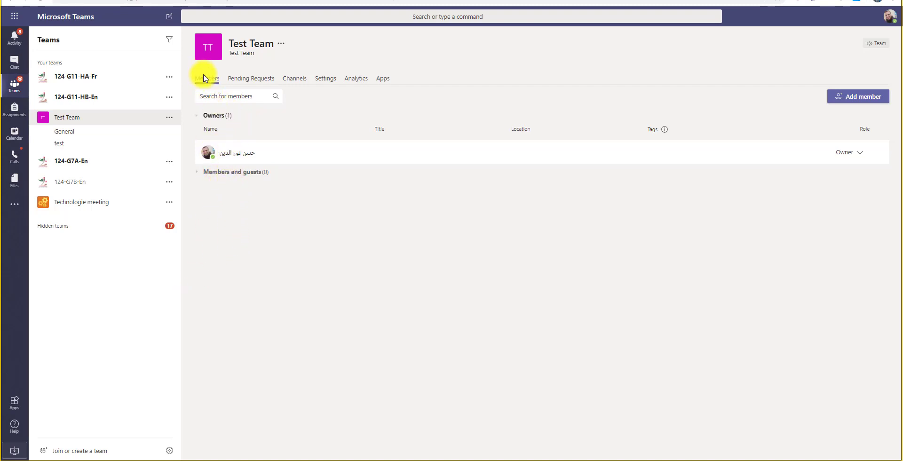
click(169, 118)
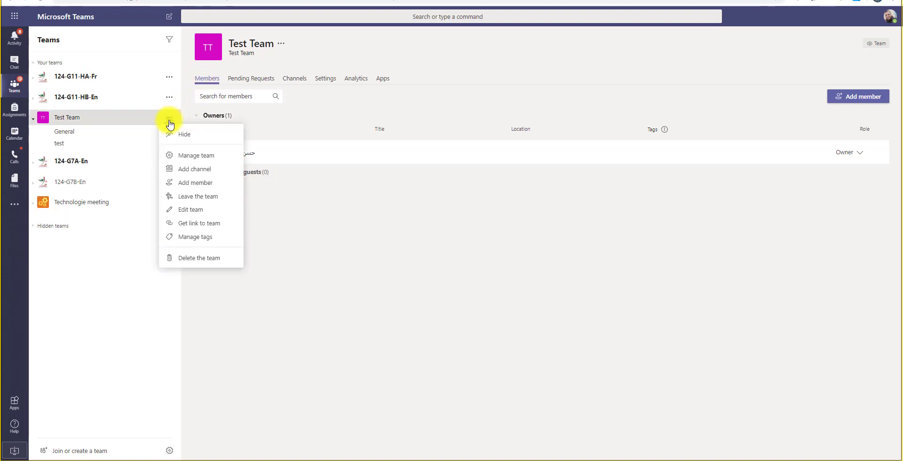
click(191, 161)
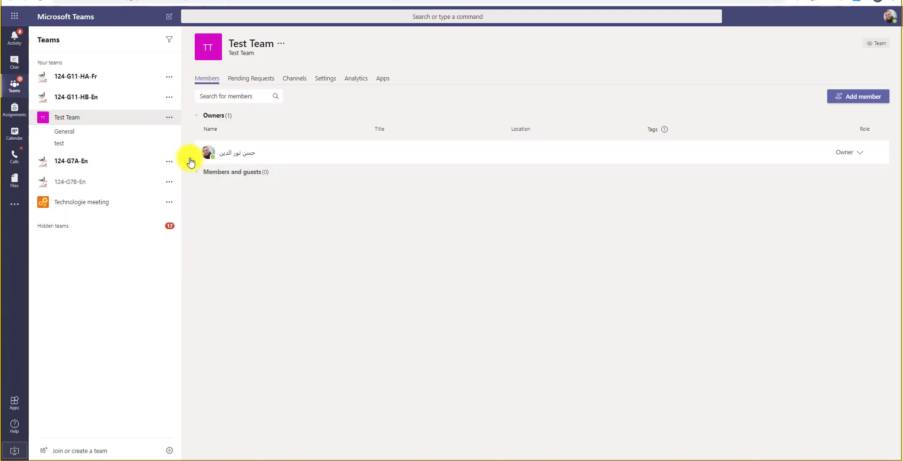
click(171, 121)
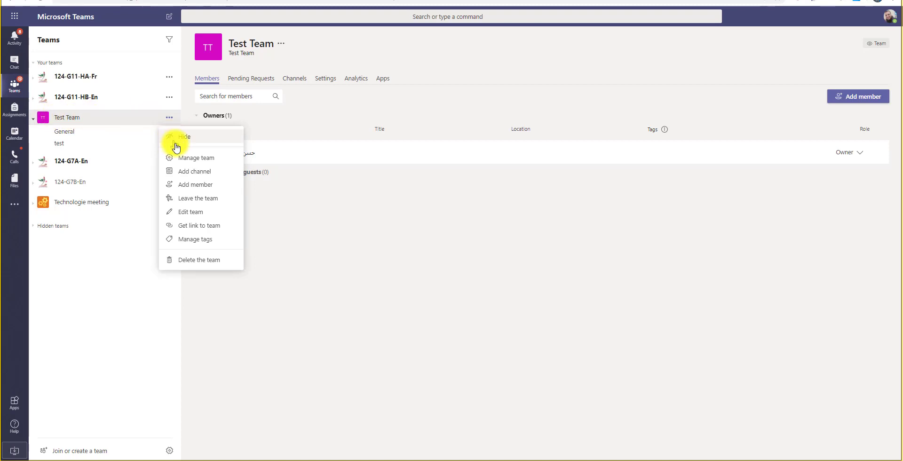
click(227, 160)
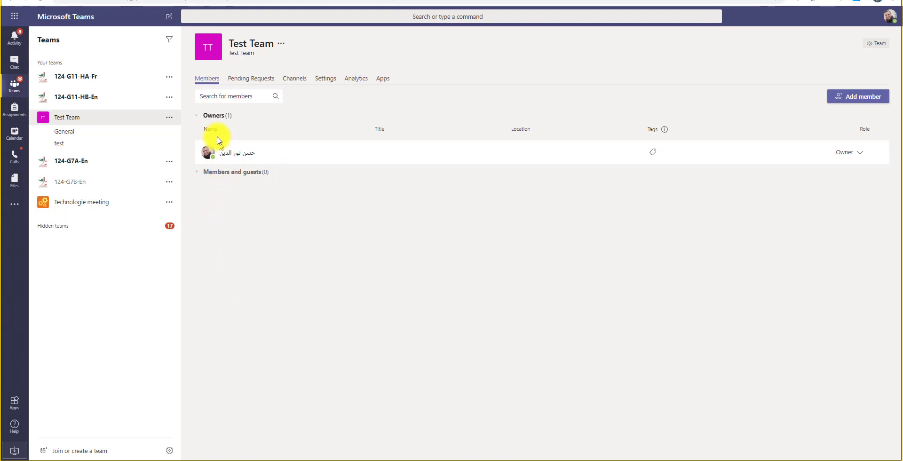
Show Test Team's channels and delete the "test" channel from the team, confirming the deletion.
click(290, 81)
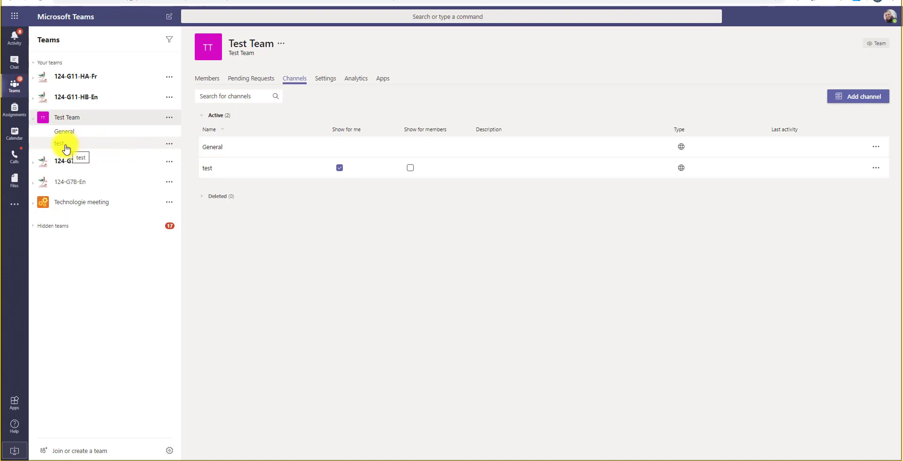
click(170, 144)
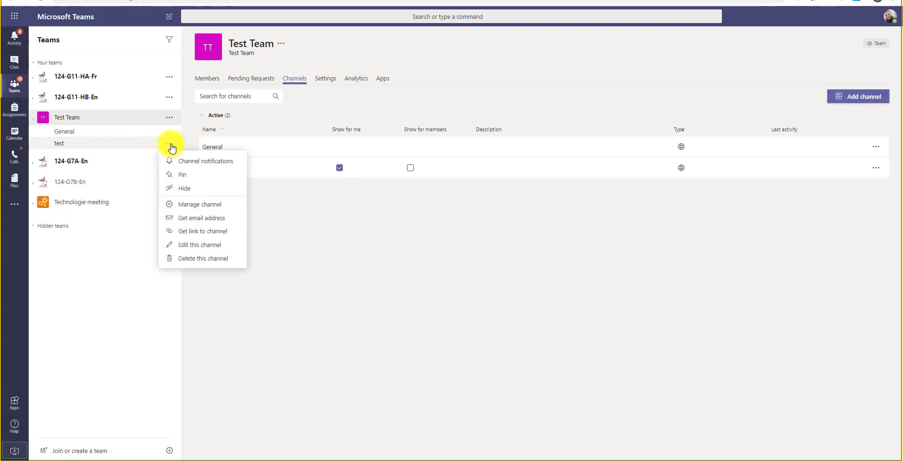
click(211, 259)
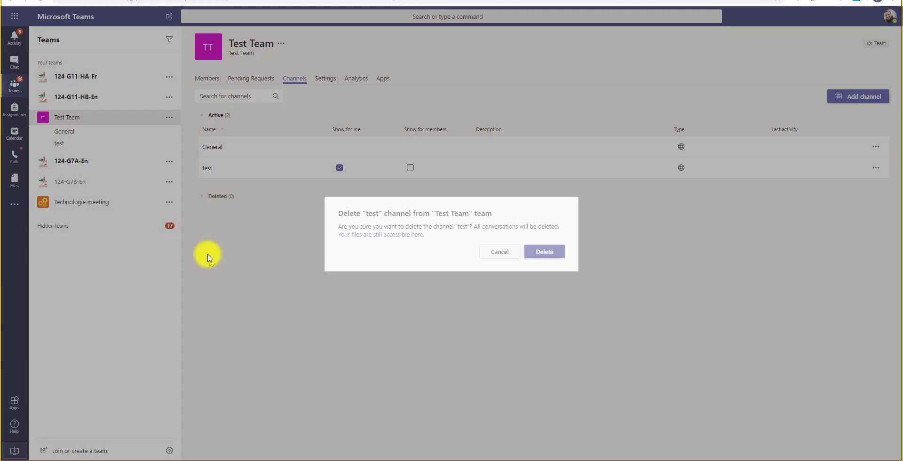
click(544, 251)
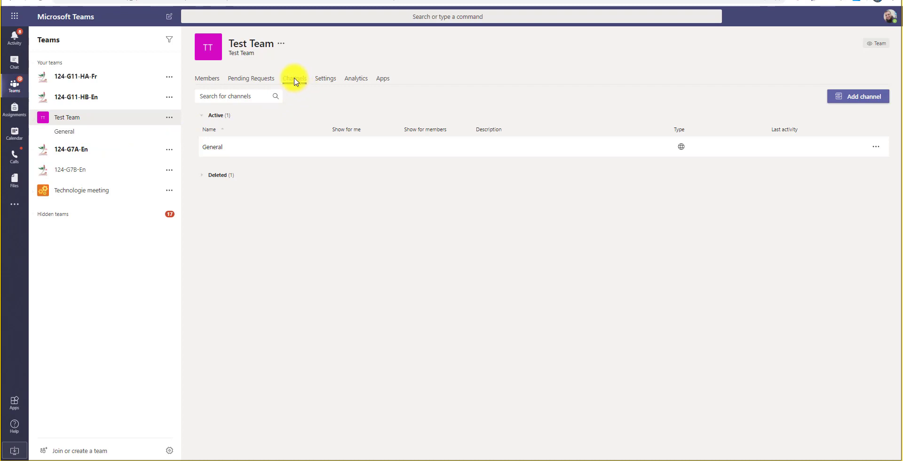
Restore the deleted "test" channel from the deleted channels on Test Team's management page.
click(169, 117)
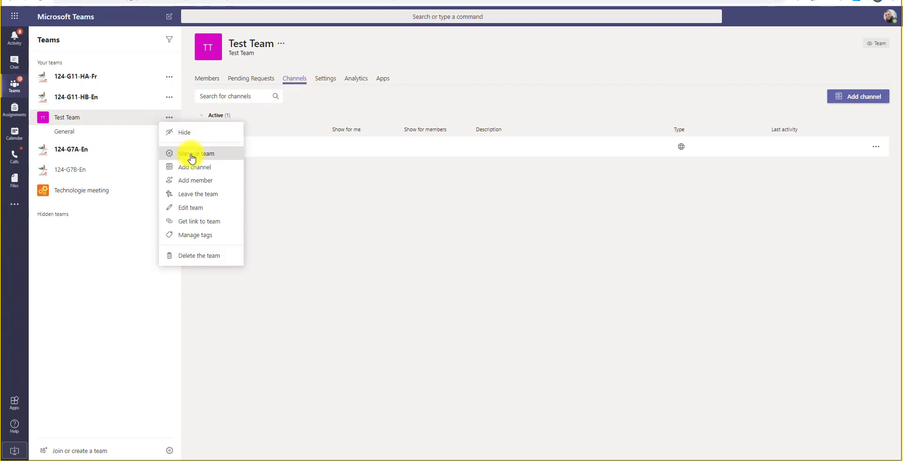
click(192, 154)
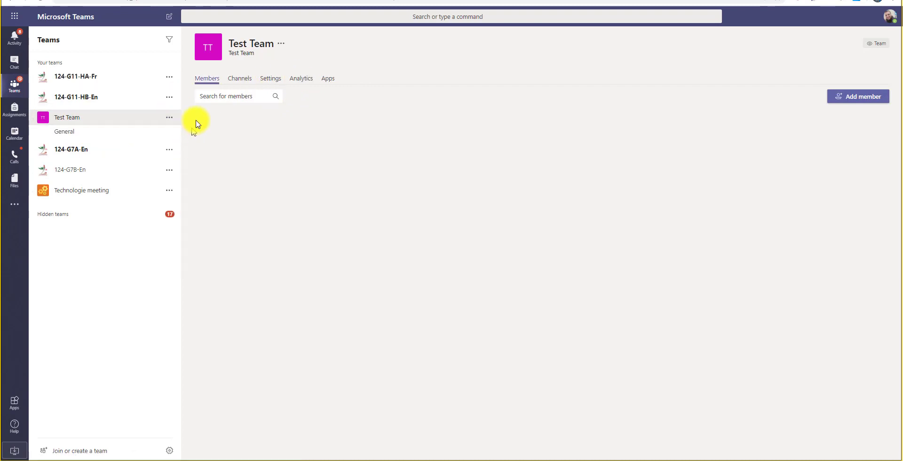
click(238, 81)
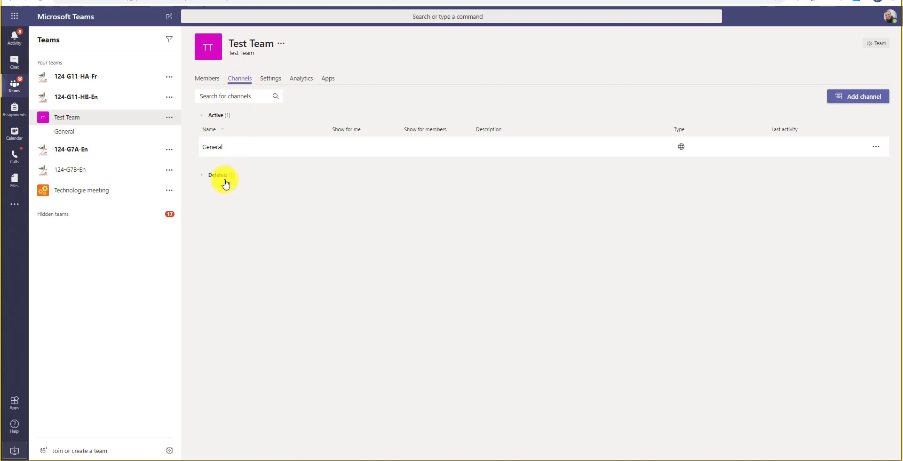
click(206, 178)
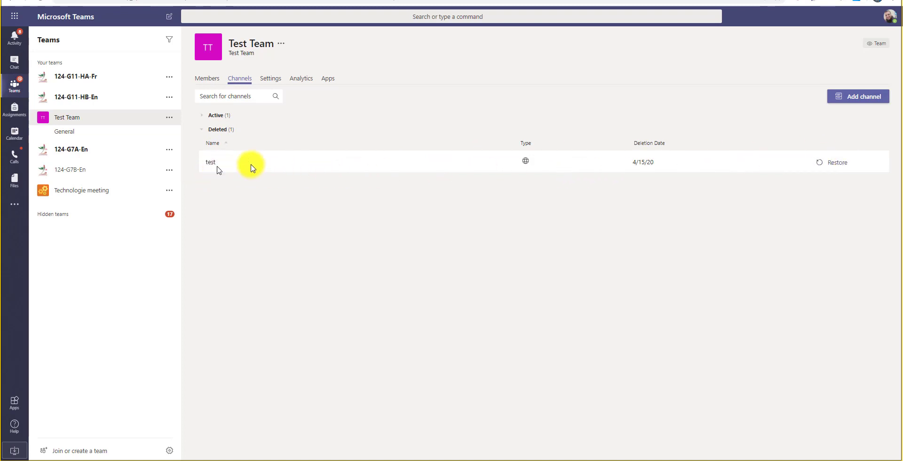
click(835, 167)
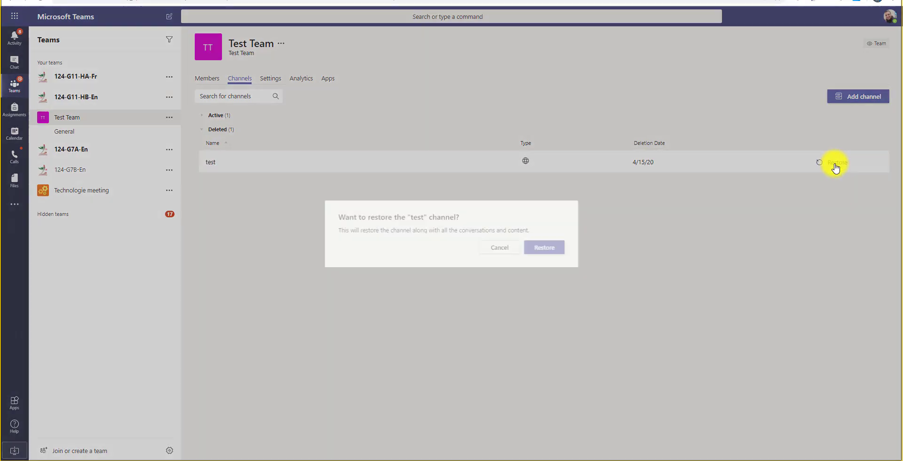
click(544, 248)
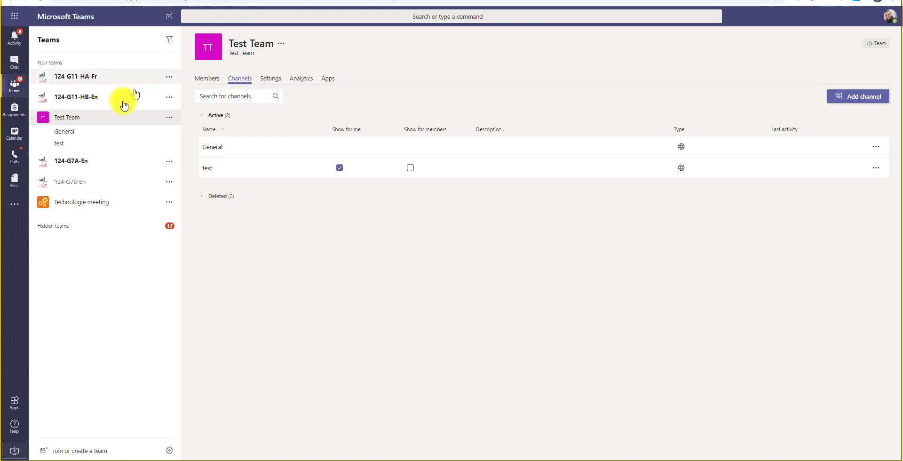
In Test Team's member permissions, disable the option for members to delete their messages.
click(169, 117)
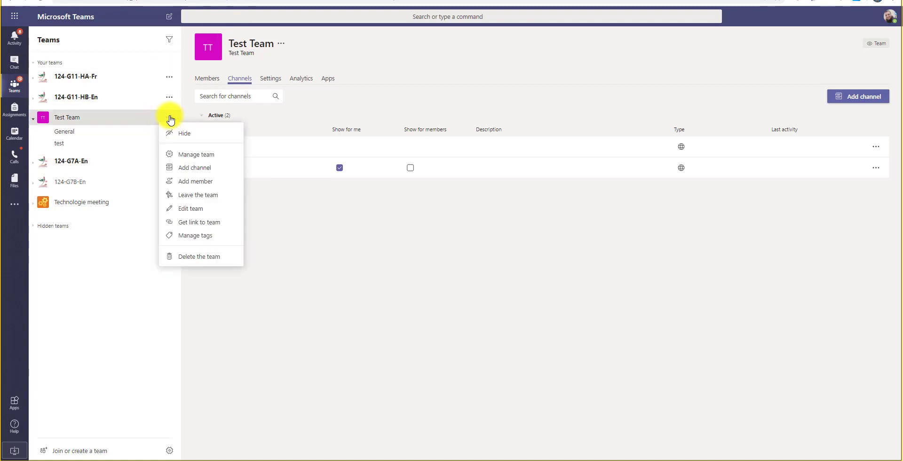
click(225, 158)
click(242, 79)
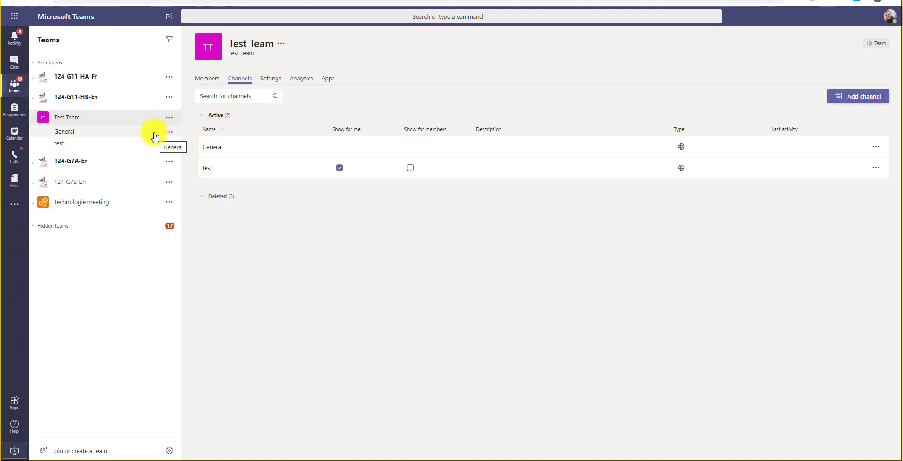
click(271, 80)
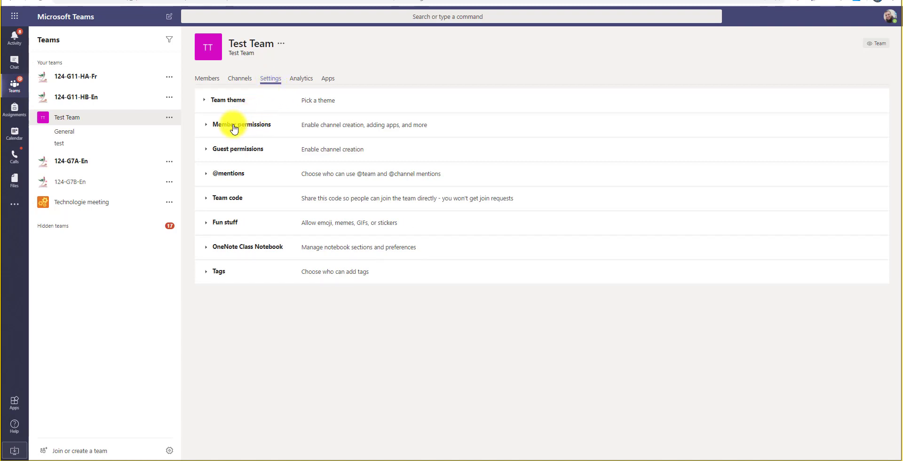
click(211, 127)
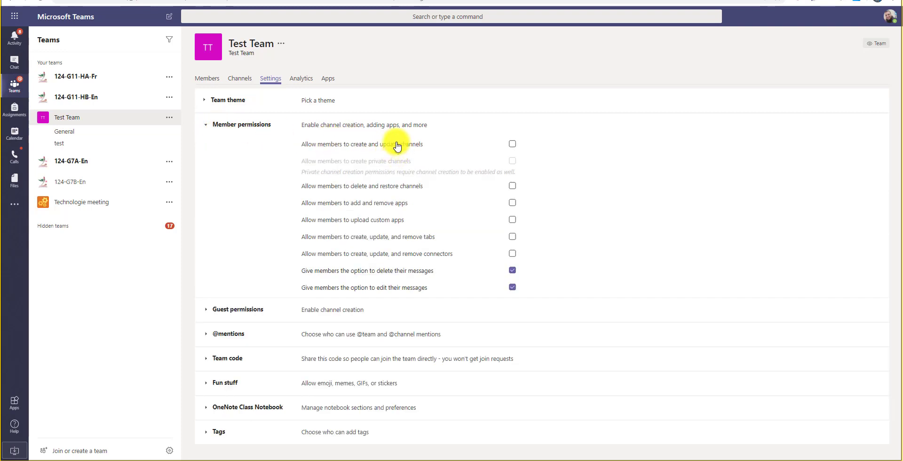
click(512, 271)
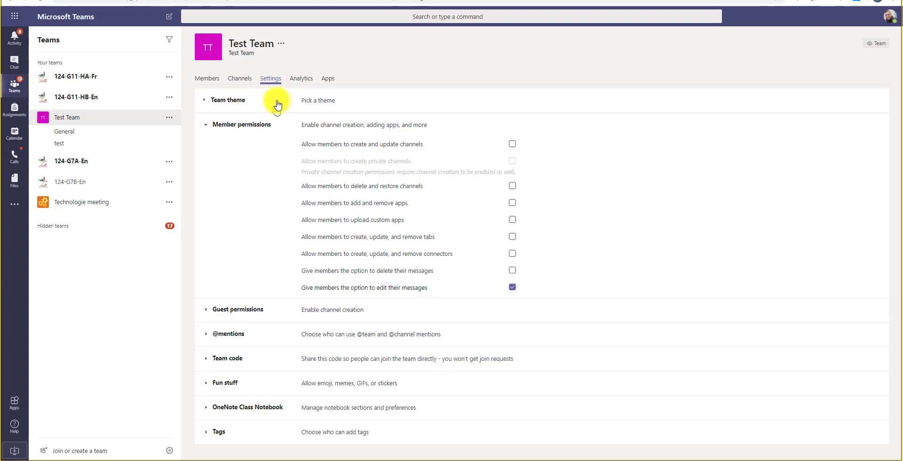
Recheck Test Team's member permissions and collapse its channels in the team list.
click(206, 128)
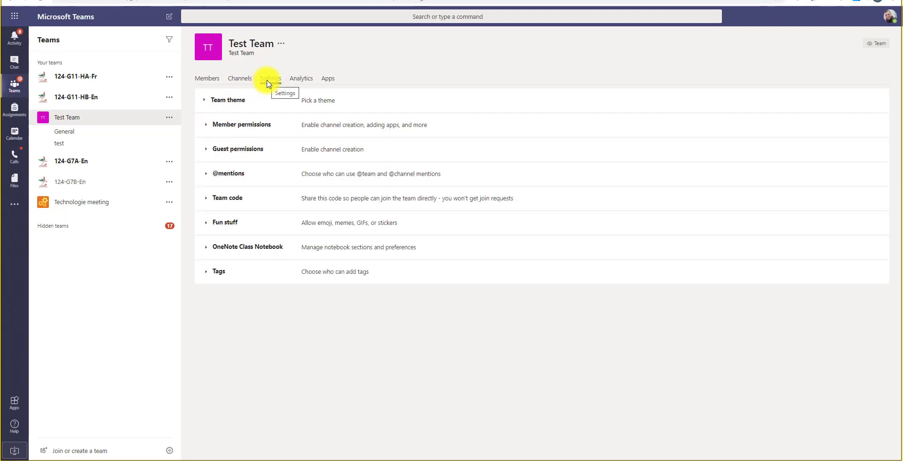
click(205, 129)
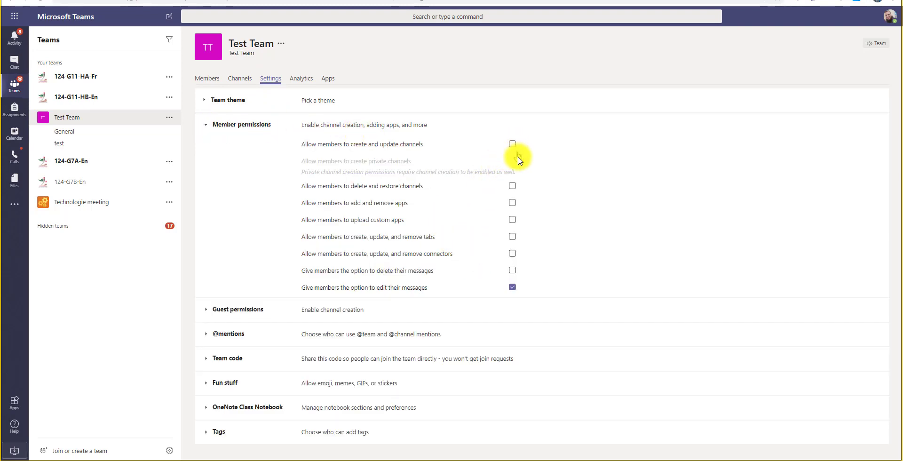
click(513, 288)
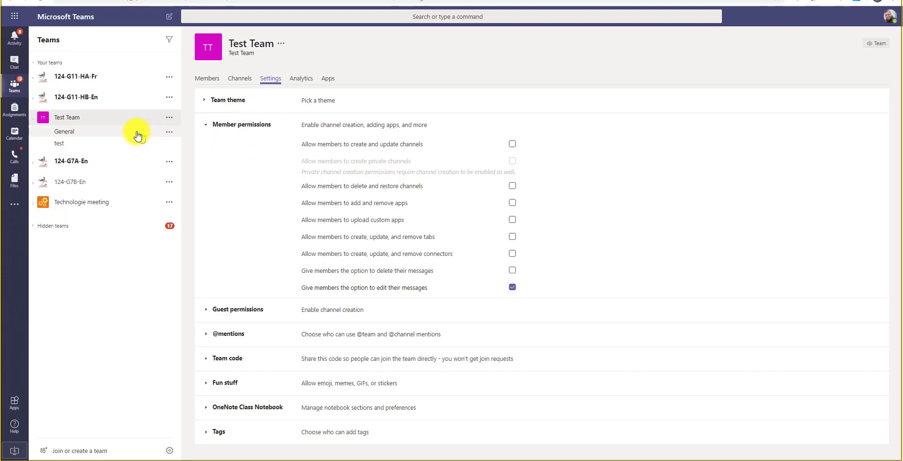
click(71, 123)
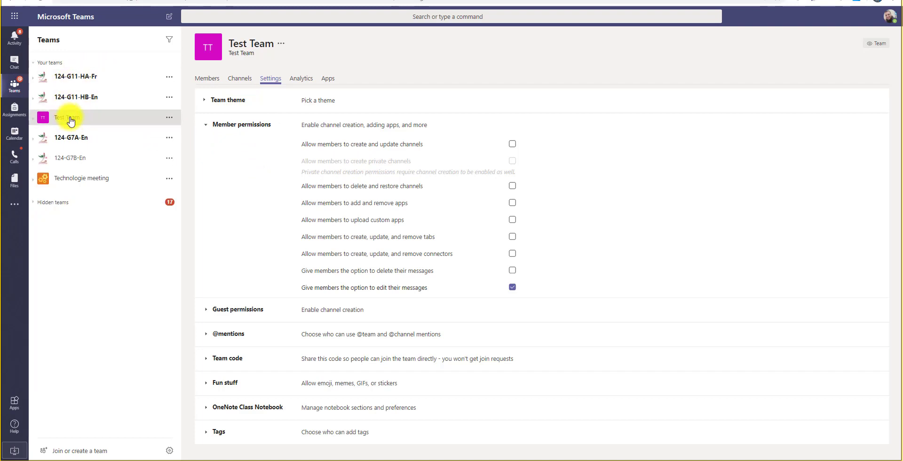
Expand Test Team's channels in the team list and review its members and channels on the team management page.
click(76, 122)
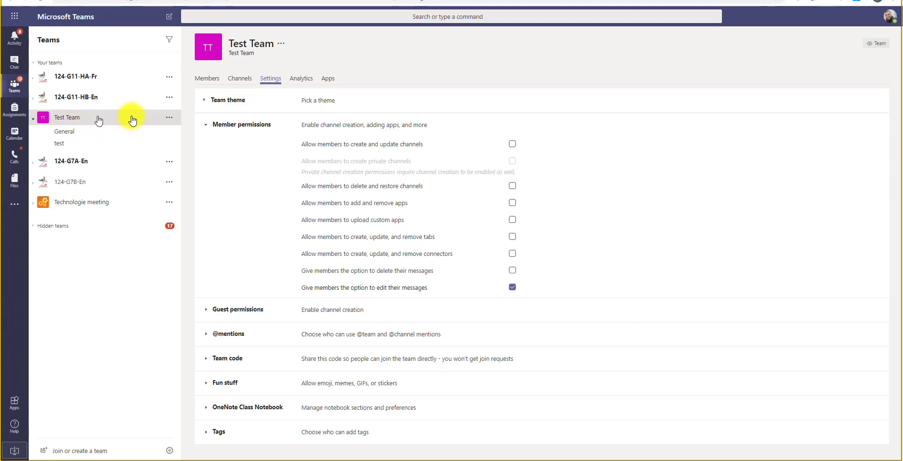
click(168, 122)
click(181, 153)
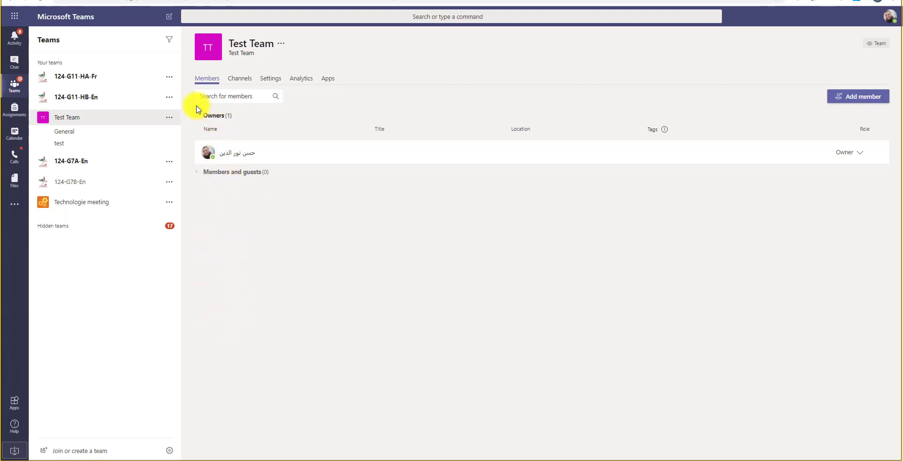
click(243, 83)
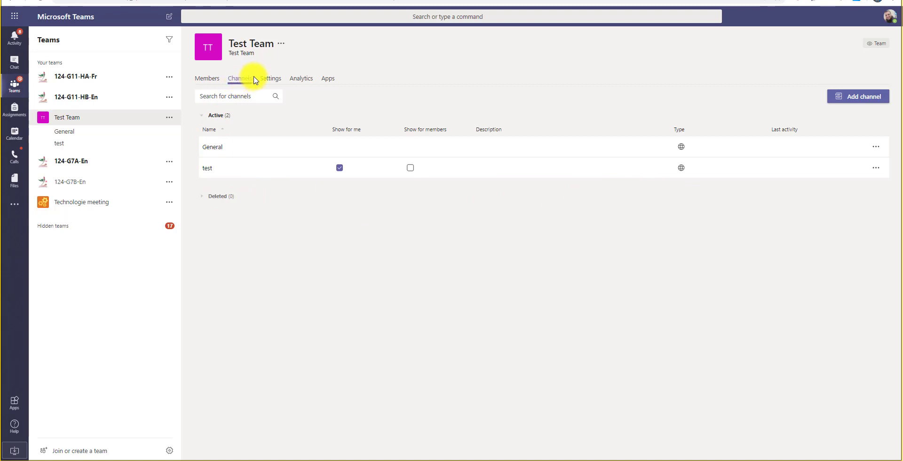
Review Test Team's member permissions in the team settings, including the option for members to edit their messages.
click(271, 82)
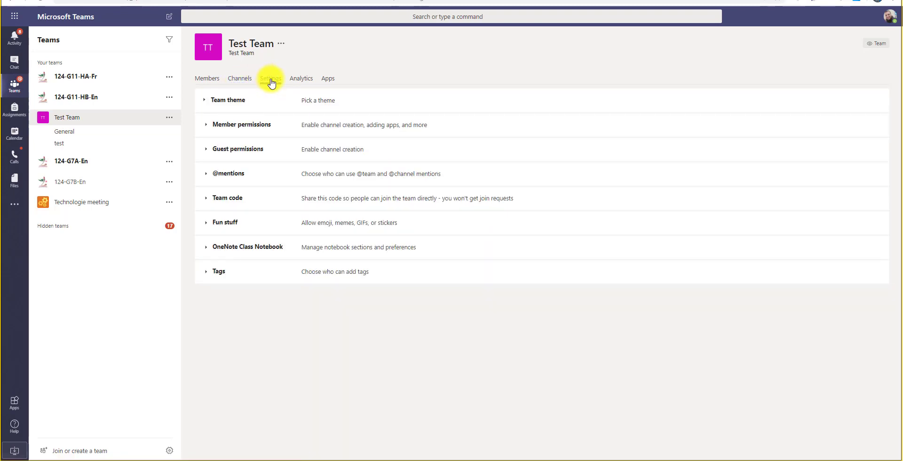
click(215, 127)
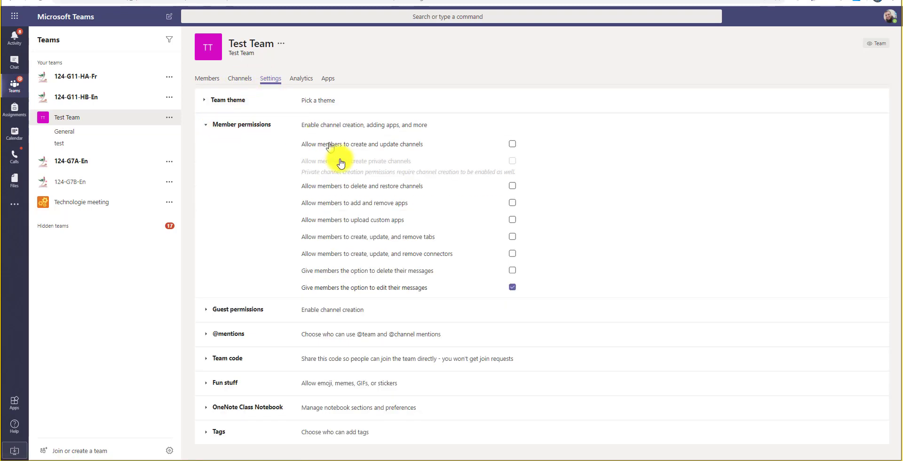
click(513, 288)
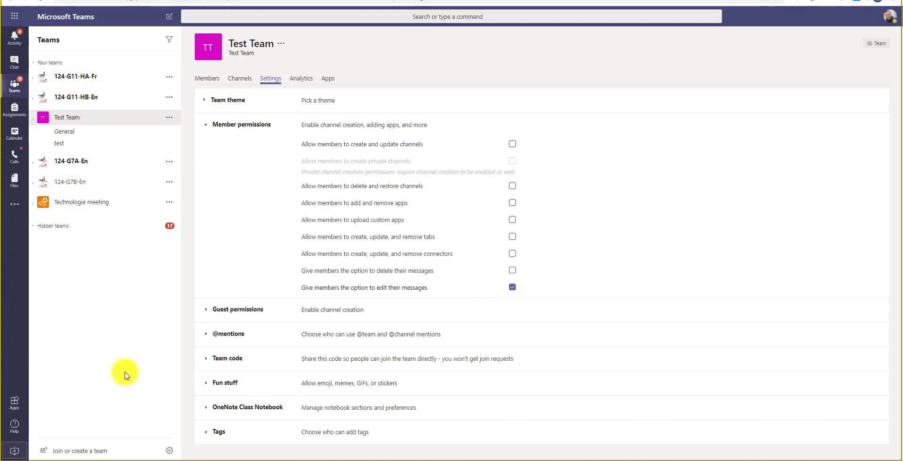
Check the Grid and List layout options for navigating between teams and close the settings without changing them.
click(170, 452)
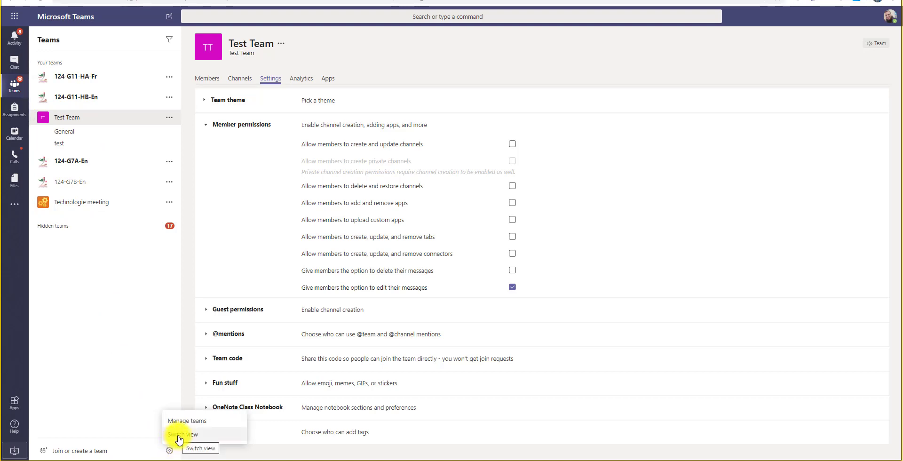
click(179, 436)
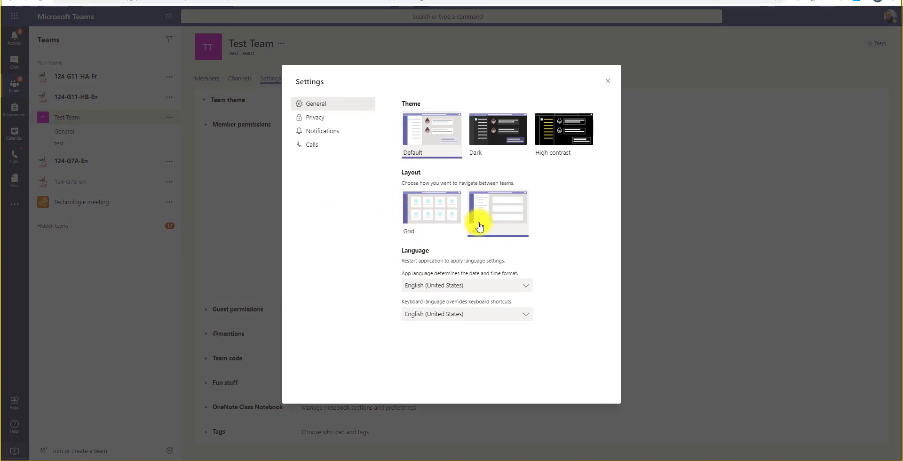
click(608, 81)
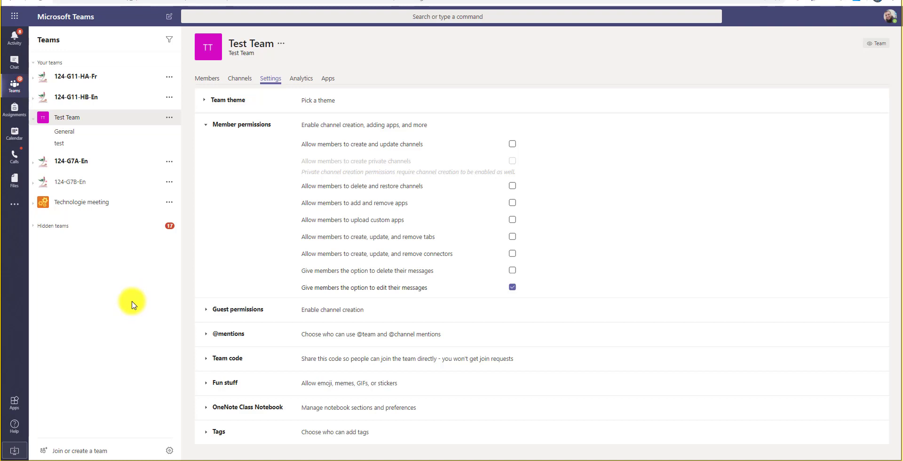
Open the management page of team 124-G11-HB-En and look through its owners, members and the mute students option.
click(169, 99)
click(208, 137)
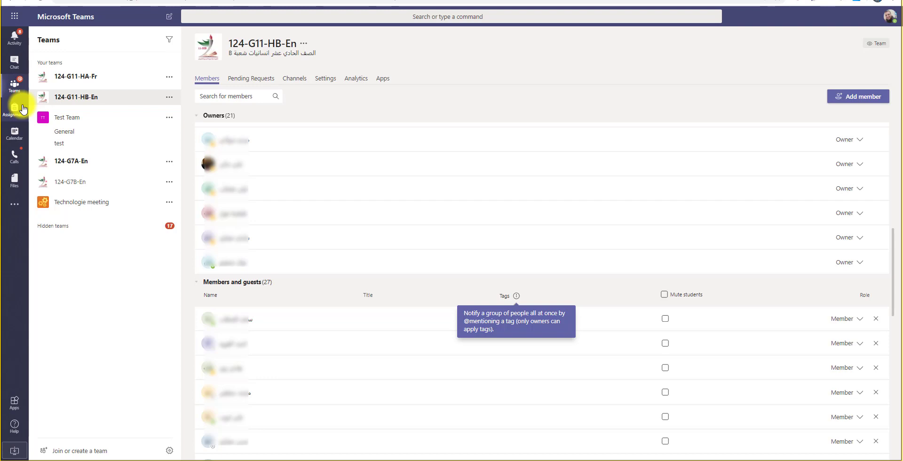
Return to Test Team's management page and go over its members, channels and member permissions.
click(169, 124)
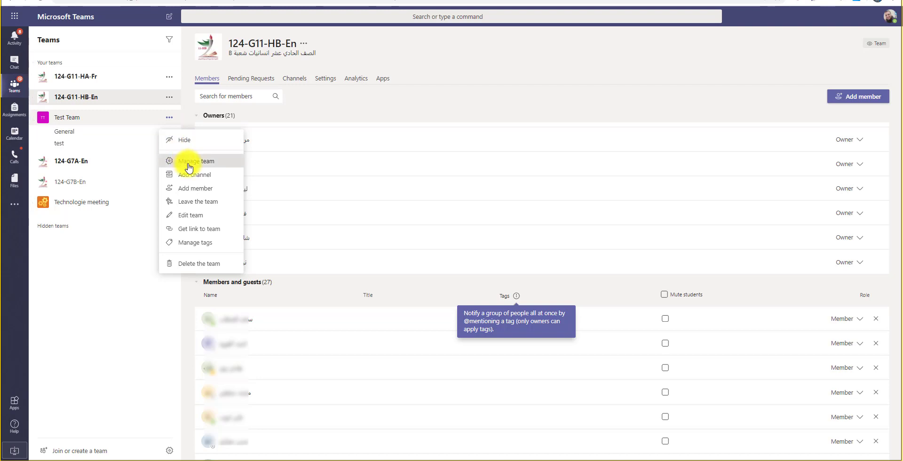
click(174, 158)
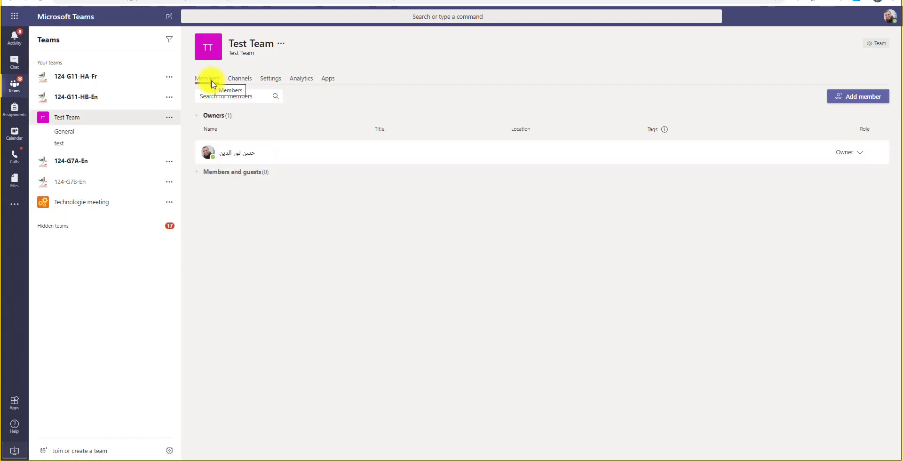
click(249, 81)
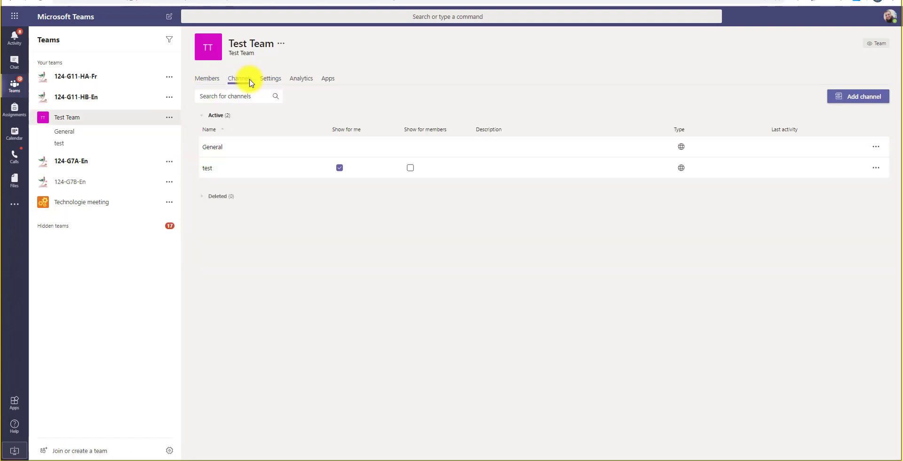
click(270, 79)
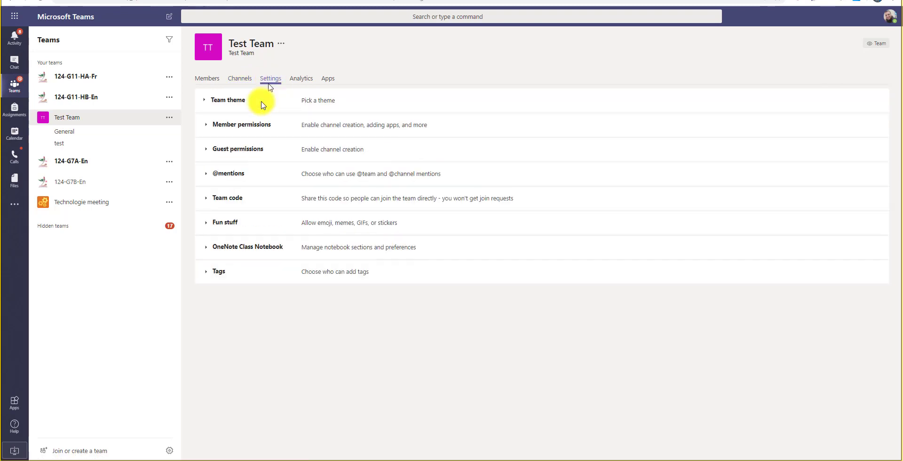
click(255, 126)
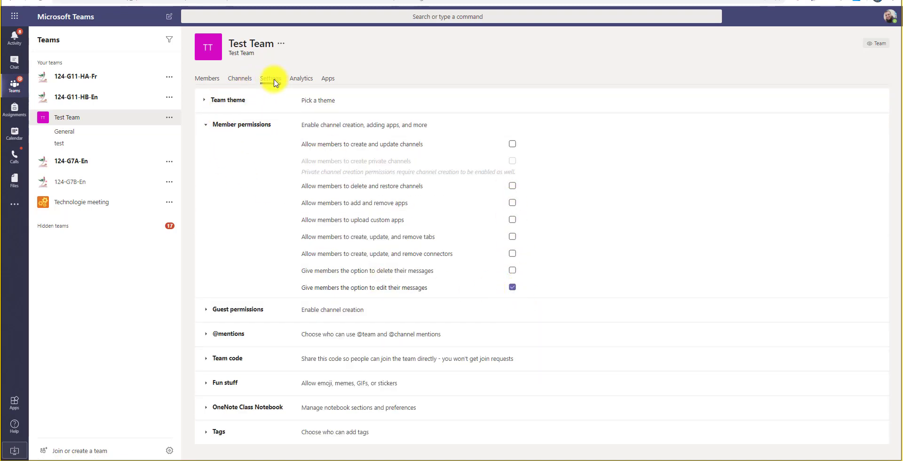
Reopen the view settings to show the layout choices for the team list.
click(170, 451)
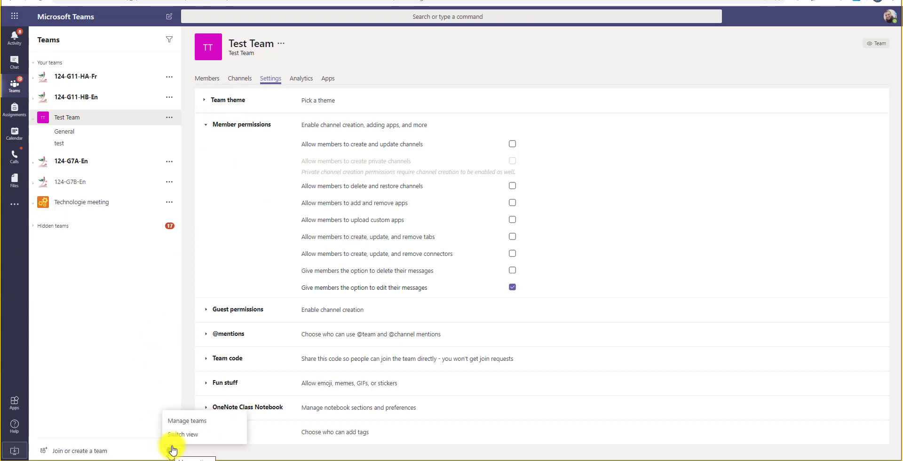
click(215, 439)
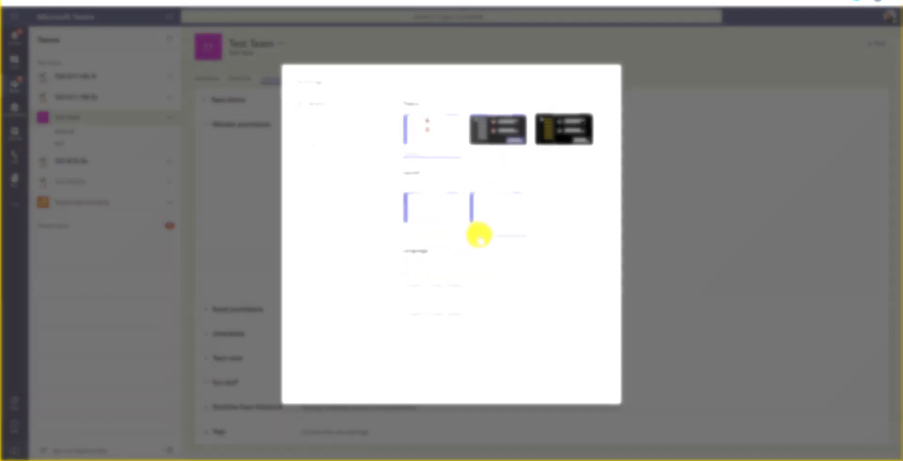